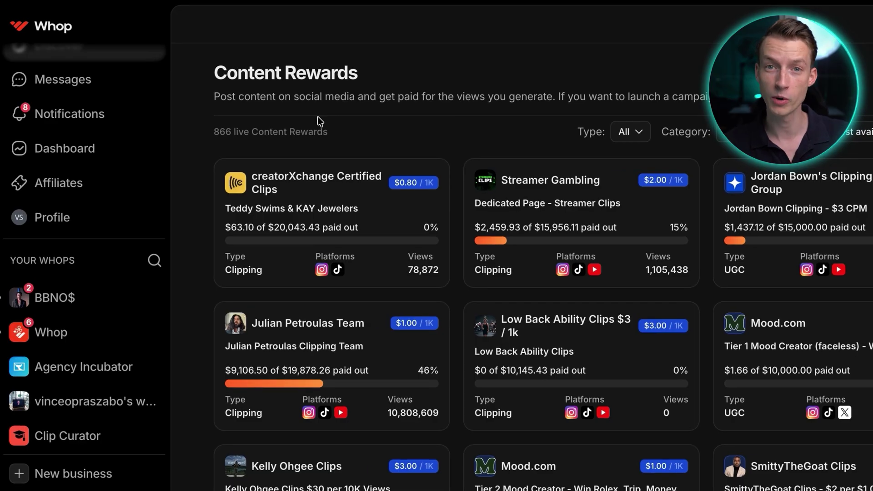
pyautogui.scroll(-5, 345, 190)
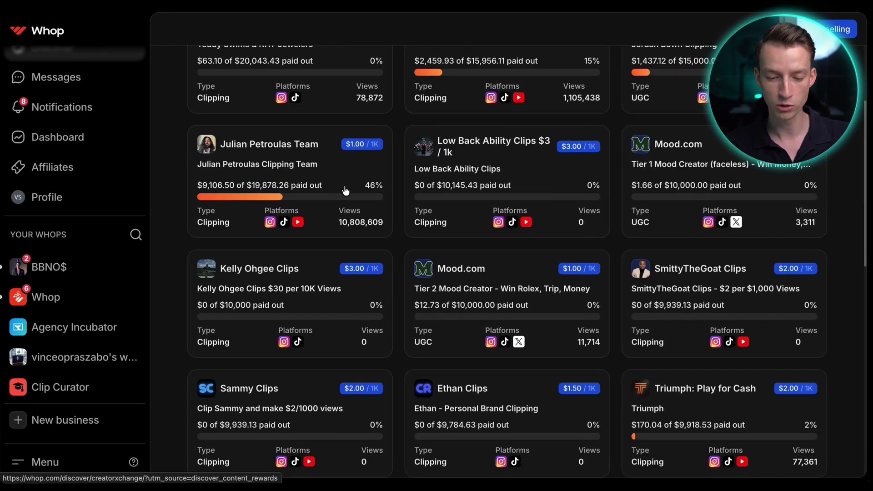
pyautogui.scroll(-8, 345, 190)
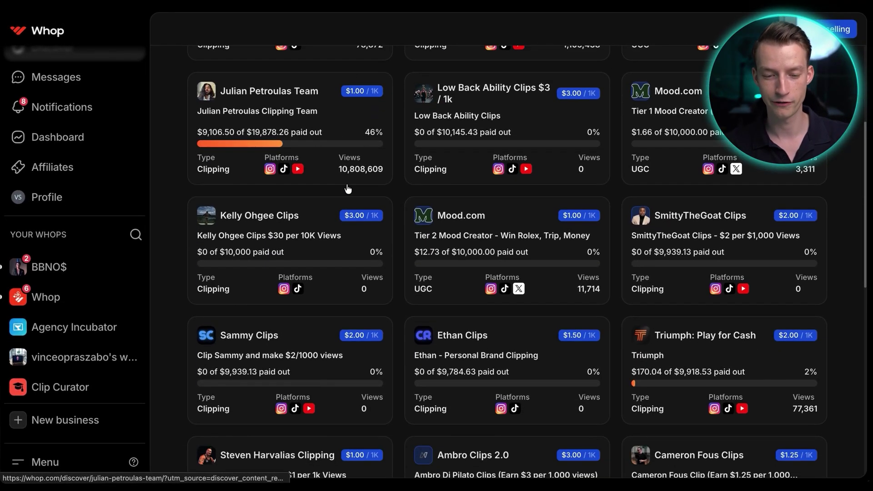
pyautogui.scroll(4, 348, 189)
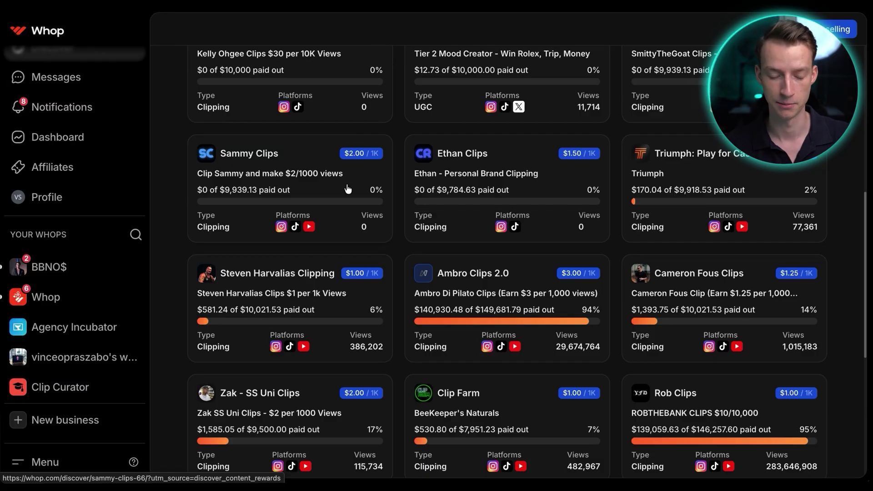
pyautogui.scroll(8, 348, 189)
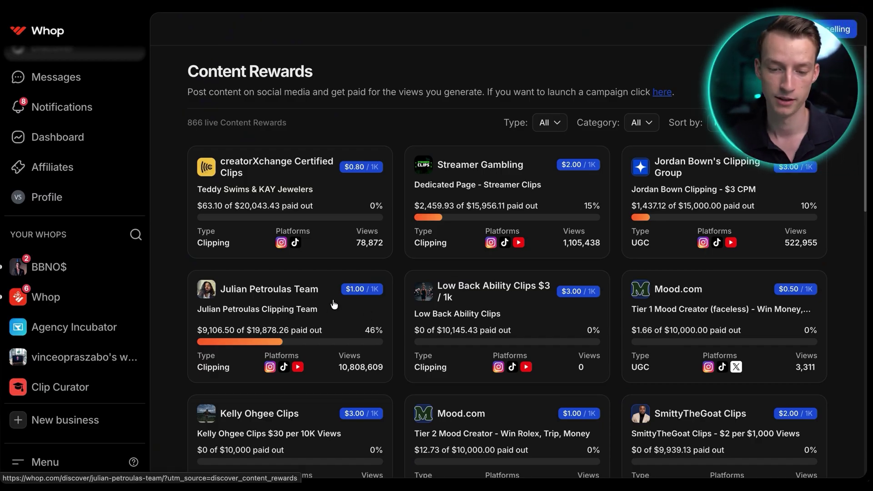
pyautogui.scroll(-3, 531, 284)
pyautogui.scroll(3, 530, 285)
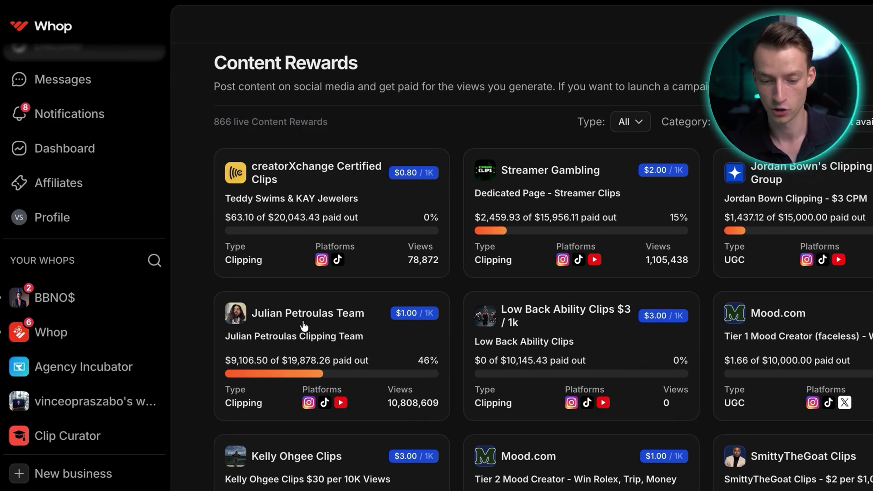
# Open the clipping team's $1 per 1000 views campaign, try Join waitlist, then dismiss the application form.
pyautogui.click(239, 348)
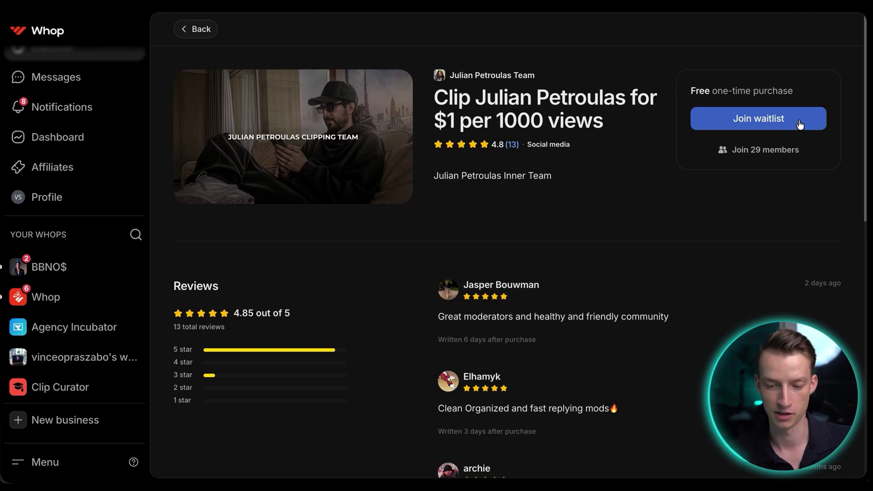
pyautogui.click(799, 125)
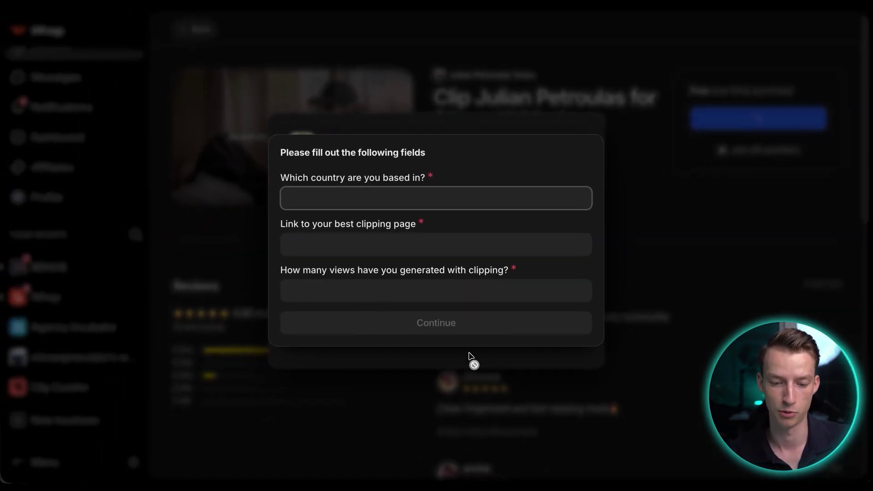
pyautogui.click(695, 234)
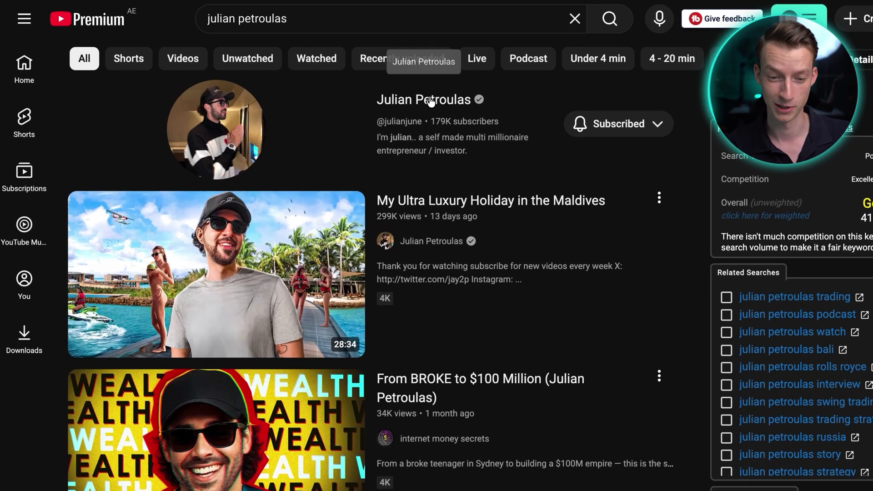
# Open the campaign creator's YouTube channel Videos page, led by My Ultra Luxury Holiday in the Maldives.
pyautogui.click(431, 101)
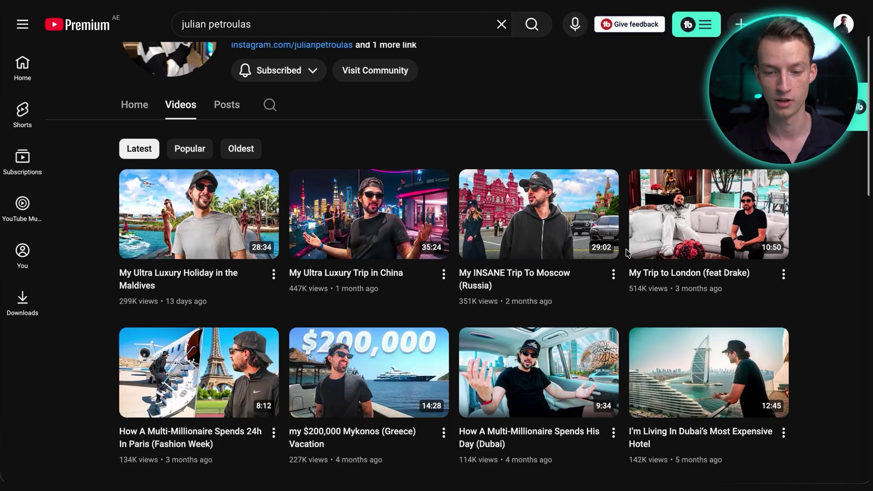
pyautogui.scroll(3, 628, 253)
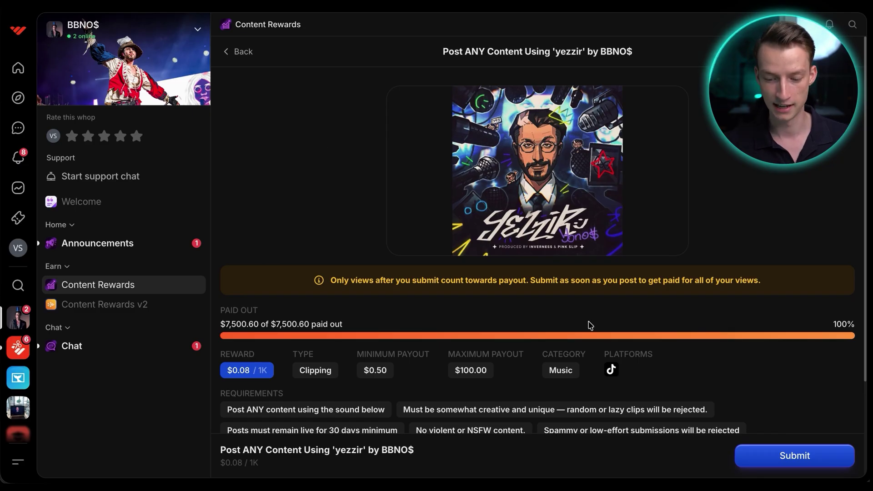
# Start a submission for the BBNO$ yezzir campaign and select the Provide link field.
pyautogui.click(836, 464)
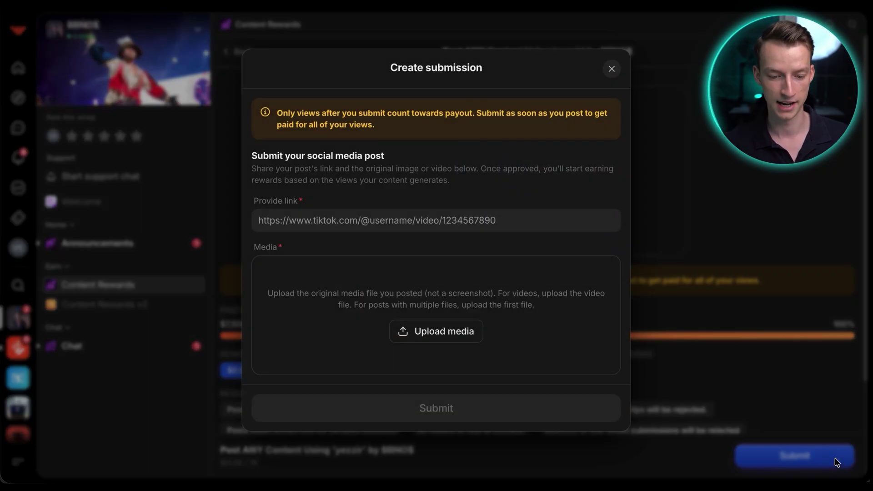
pyautogui.click(365, 224)
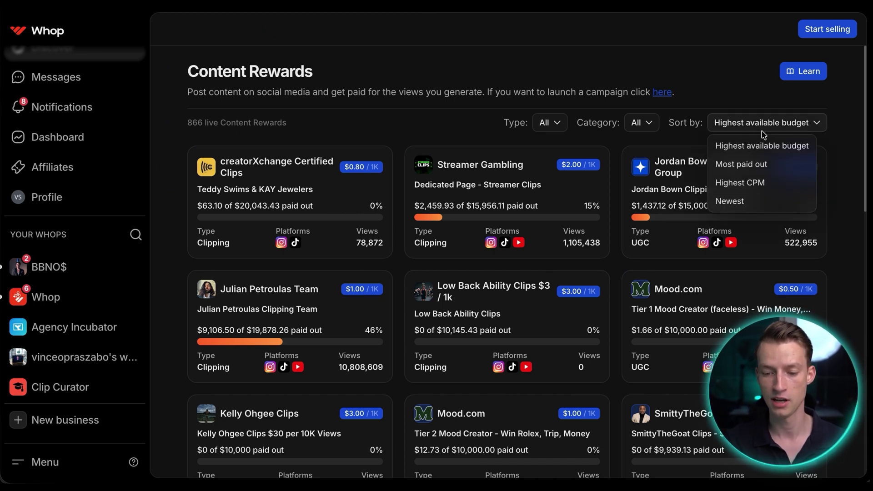
# Sort Content Rewards by Most paid out and browse the re-sorted cards, led by Ambro Clips 2.0.
pyautogui.click(768, 163)
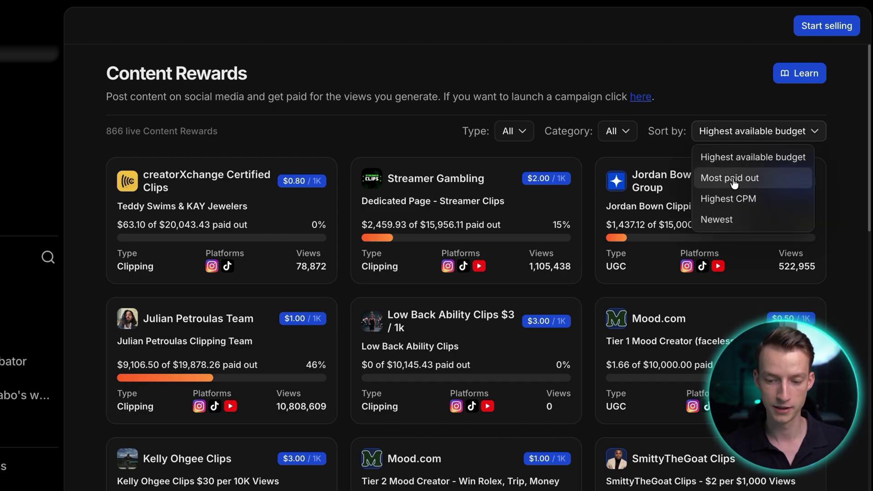
pyautogui.click(731, 179)
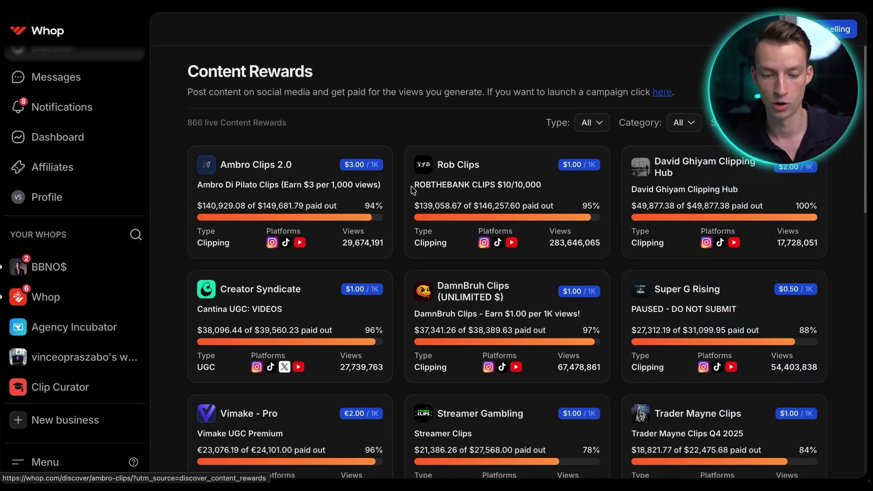
pyautogui.scroll(-3, 642, 203)
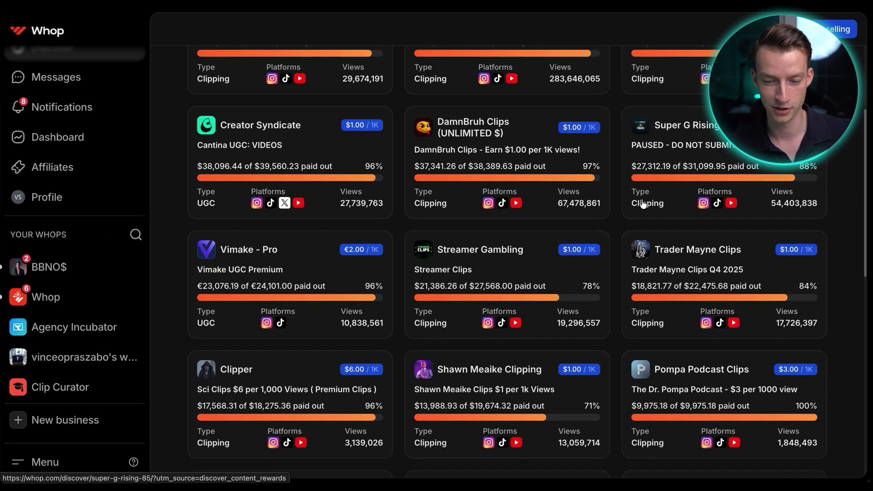
pyautogui.scroll(-3, 336, 363)
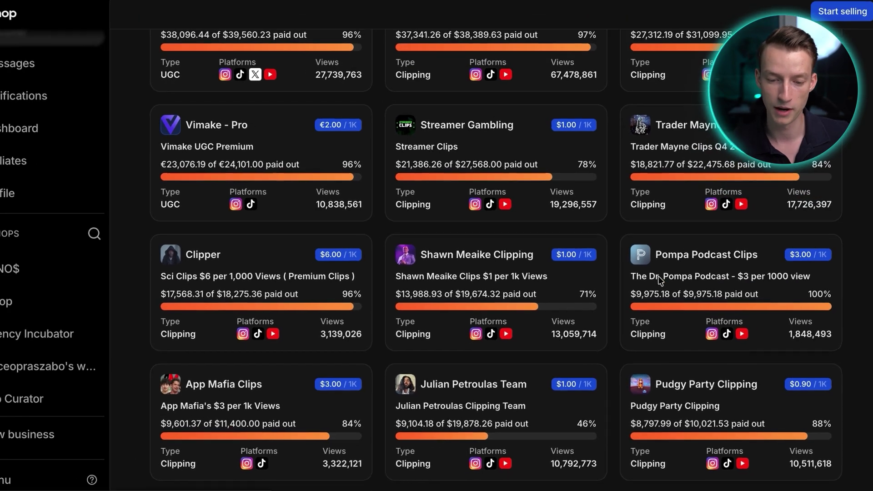
pyautogui.scroll(6, 552, 197)
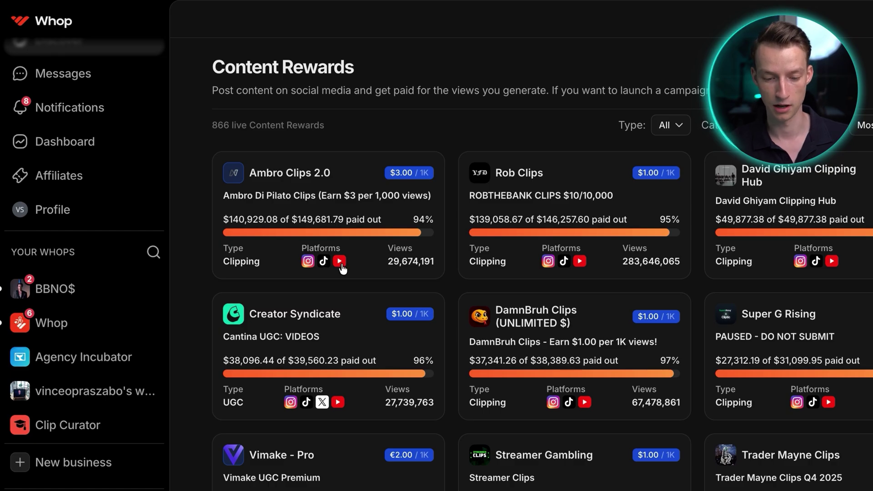
pyautogui.scroll(-4, 342, 268)
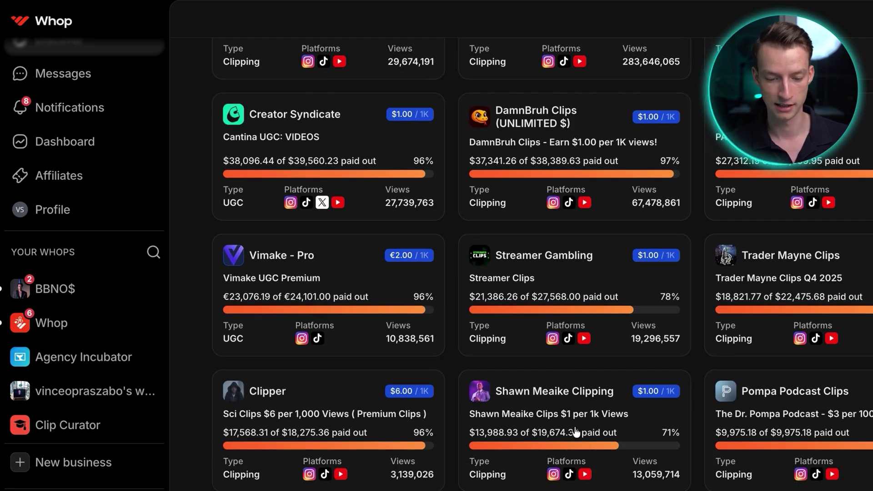
pyautogui.scroll(-4, 576, 432)
pyautogui.scroll(-4, 393, 356)
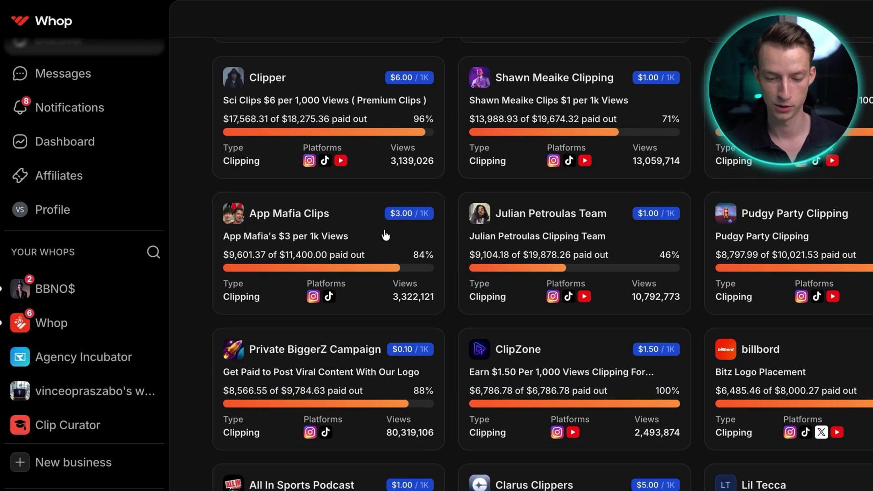
pyautogui.scroll(-5, 384, 234)
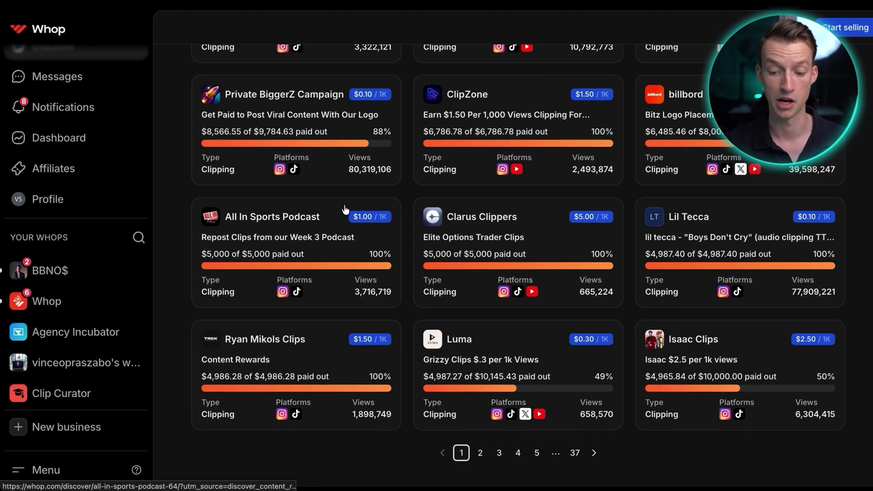
pyautogui.scroll(2, 339, 207)
pyautogui.scroll(10, 339, 207)
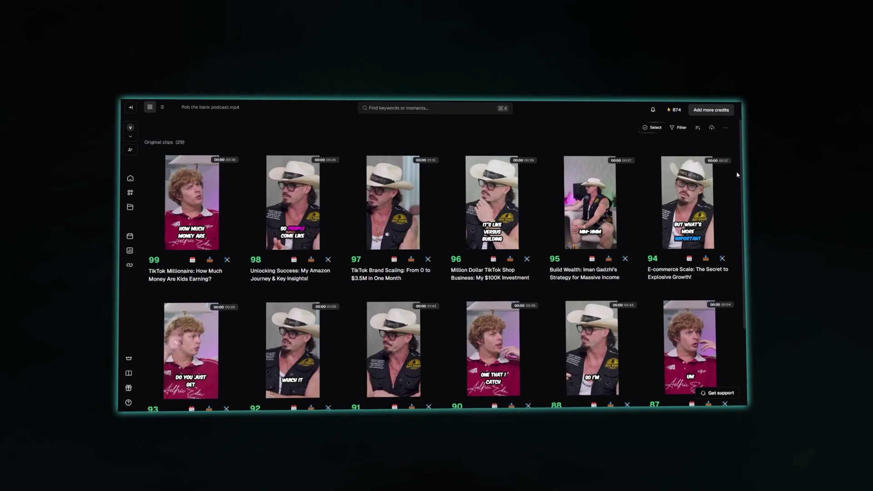
# Scroll through the Rob the bank podcast project's 29 score-ranked original clips.
pyautogui.scroll(-3, 430, 257)
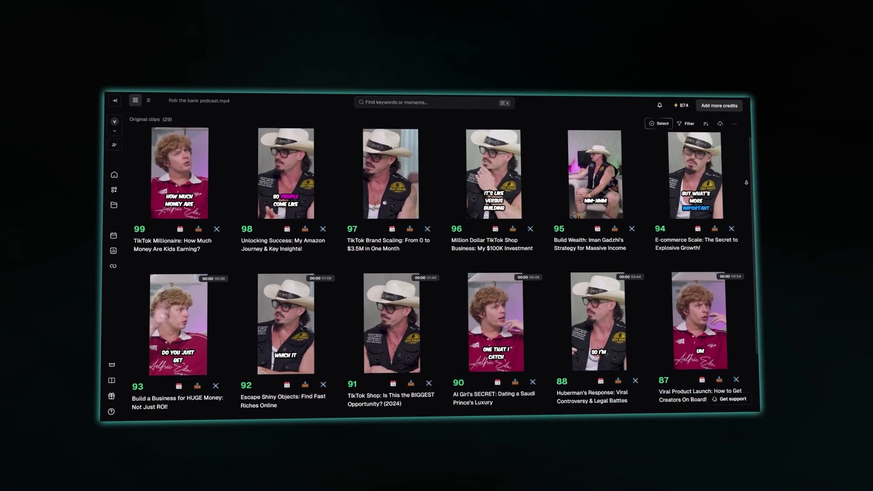
pyautogui.scroll(-5, 431, 257)
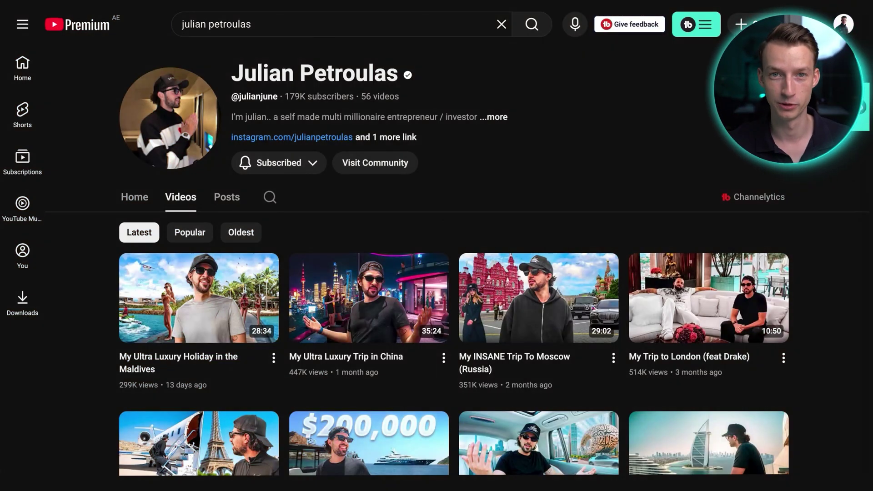
# Paste the Maldives holiday video link into OpusClip and limit processing to the first 8:27.
pyautogui.click(201, 284)
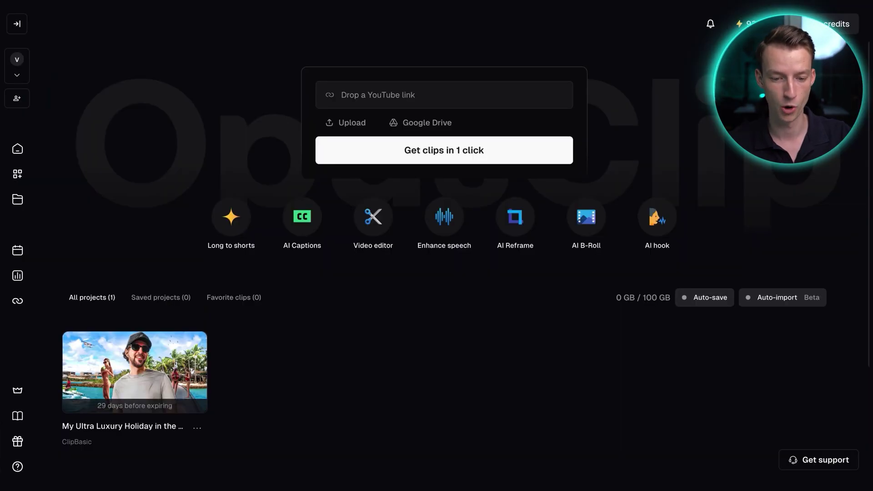
pyautogui.click(394, 98)
pyautogui.write('https://www.youtube.com/watch?v=zQqycNB5kd8')
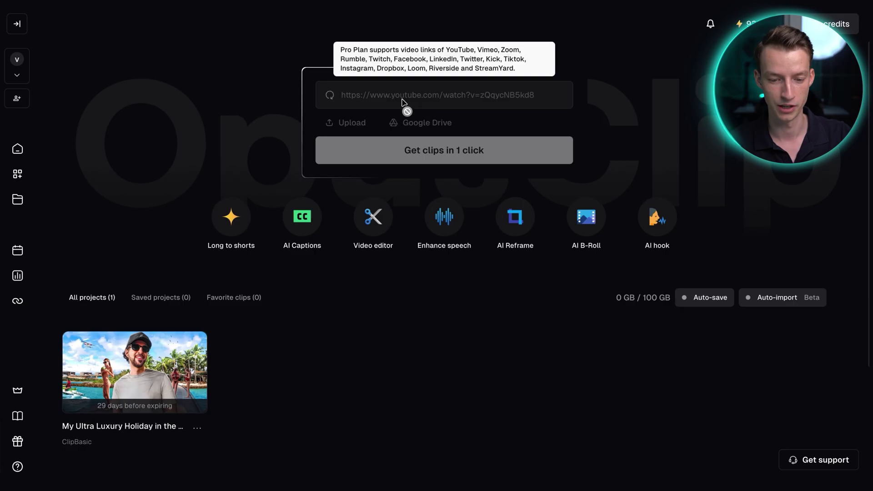
pyautogui.scroll(-8, 503, 178)
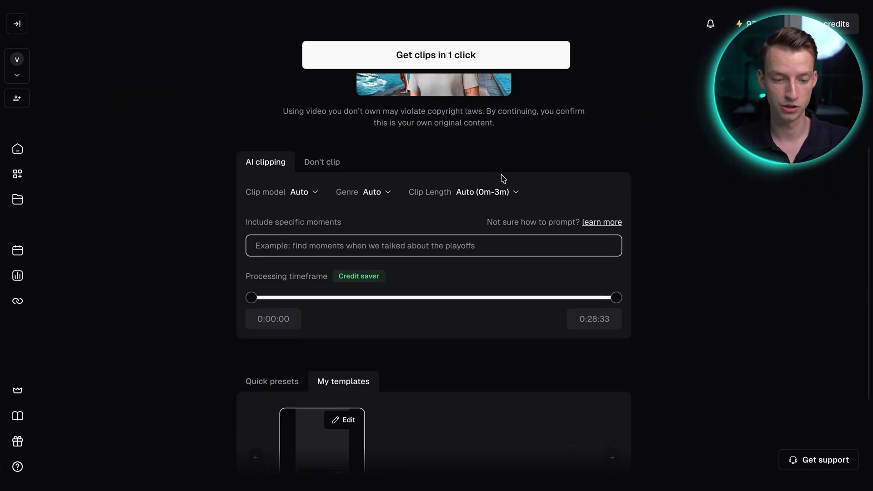
pyautogui.click(255, 219)
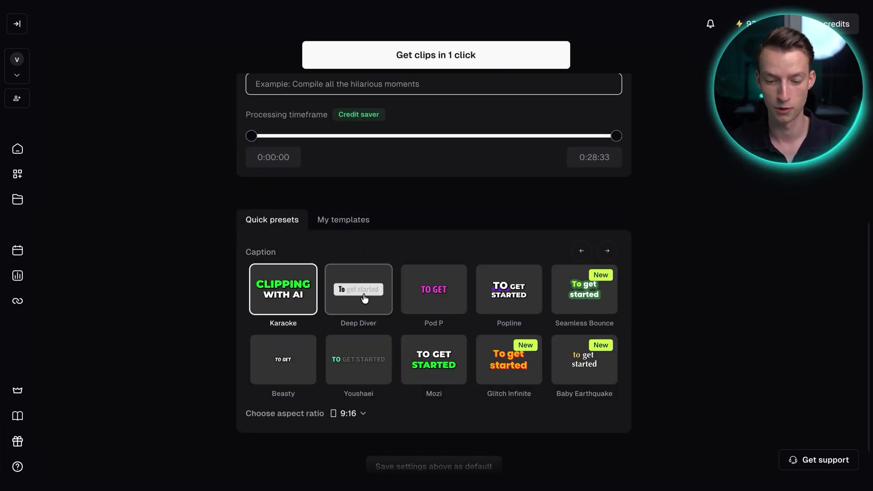
pyautogui.scroll(3, 339, 283)
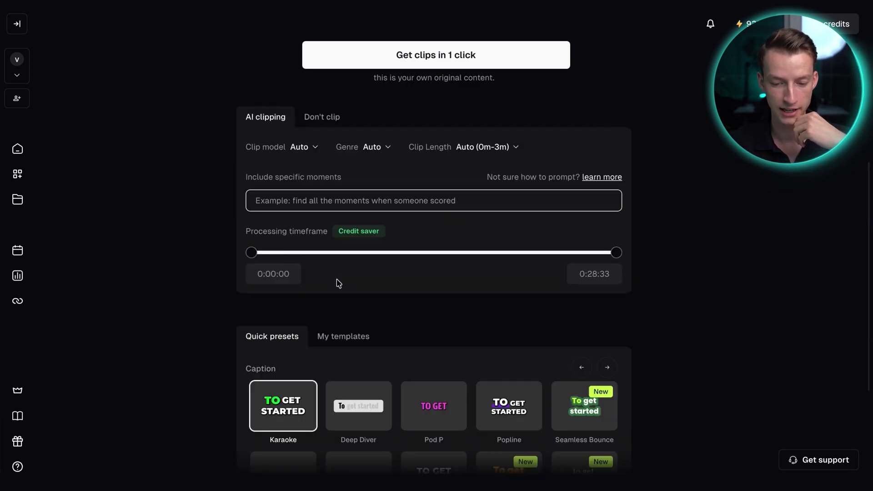
pyautogui.moveTo(617, 259); pyautogui.dragTo(356, 267)
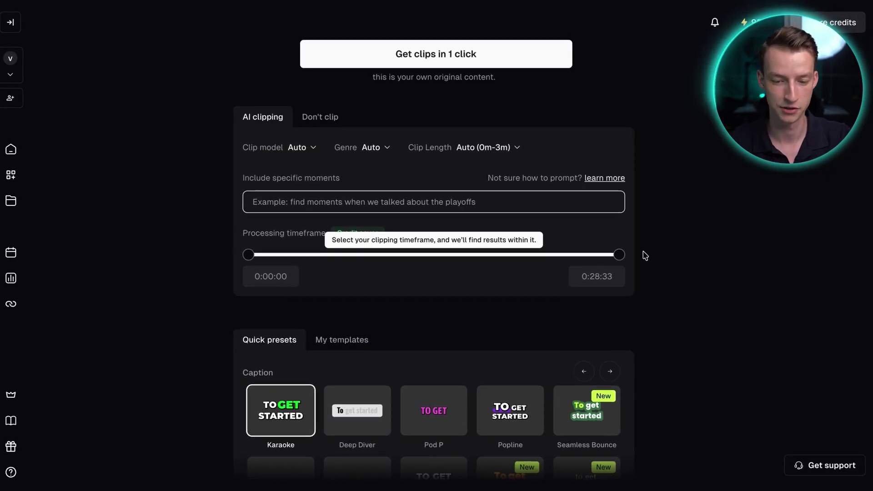
# Set clip length to 30s~59s and the video genre to Vlog.
pyautogui.click(501, 148)
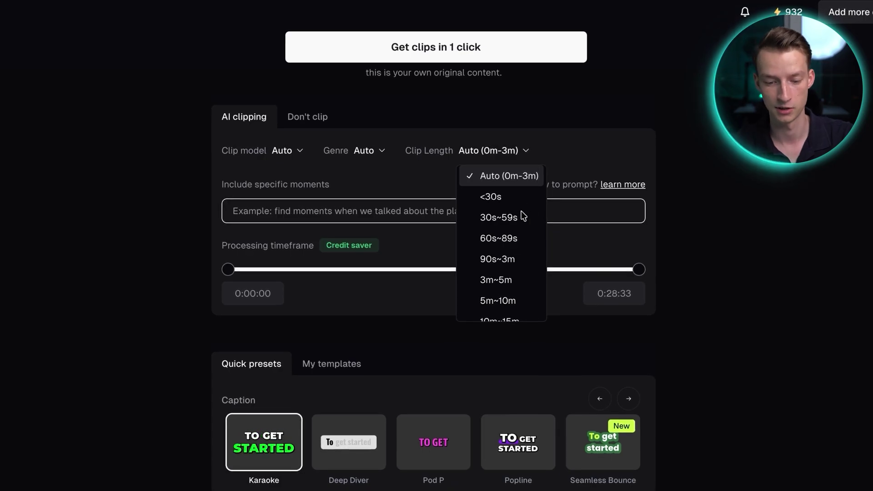
pyautogui.click(514, 222)
pyautogui.click(613, 141)
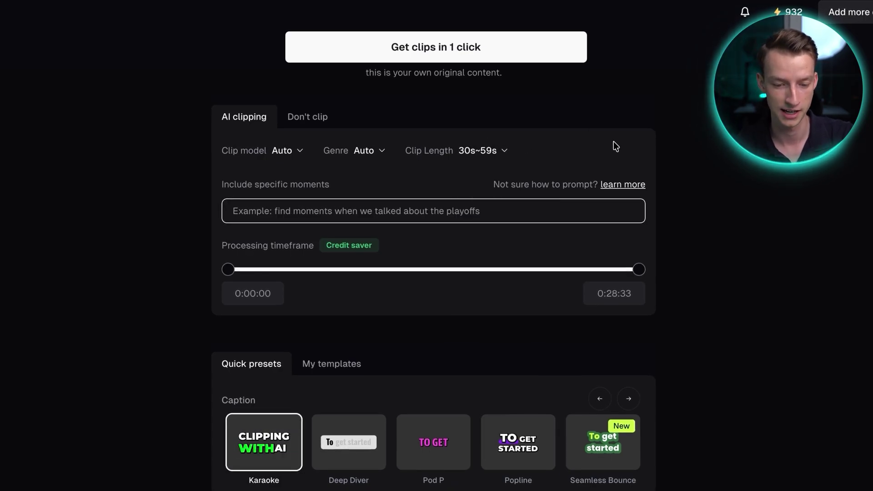
pyautogui.click(377, 152)
pyautogui.scroll(-5, 408, 272)
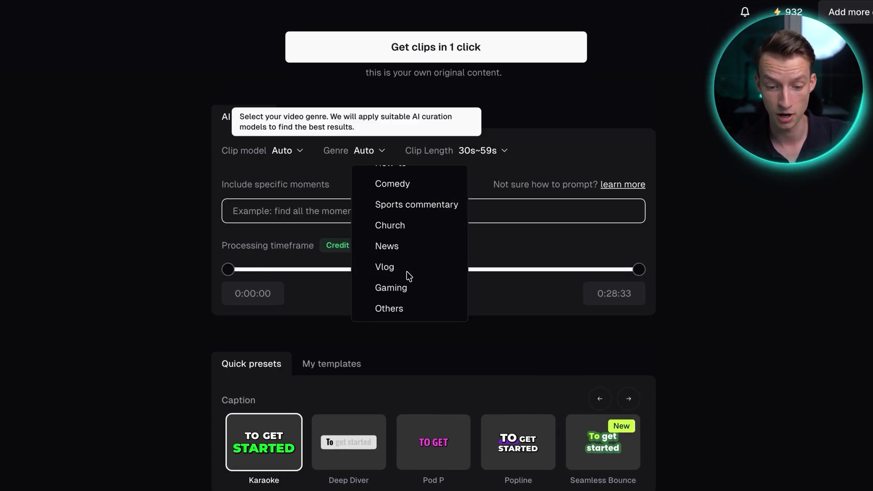
pyautogui.scroll(5, 409, 268)
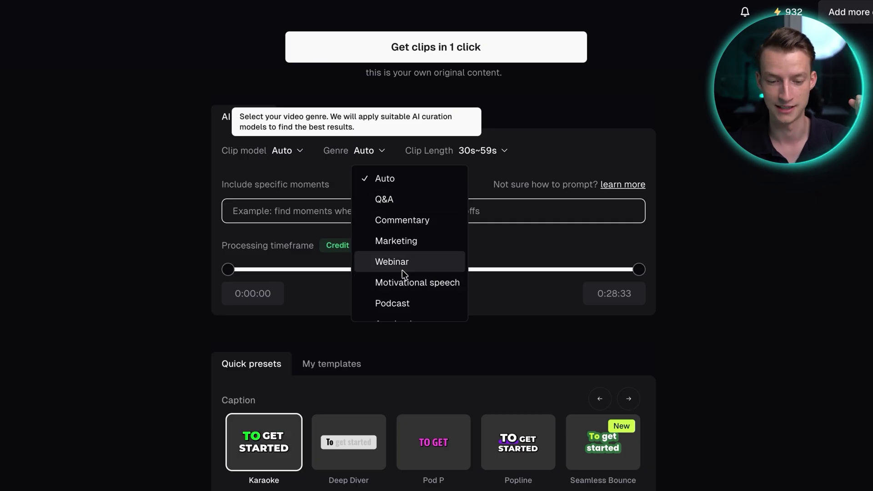
pyautogui.scroll(-1, 402, 273)
pyautogui.scroll(-1, 402, 270)
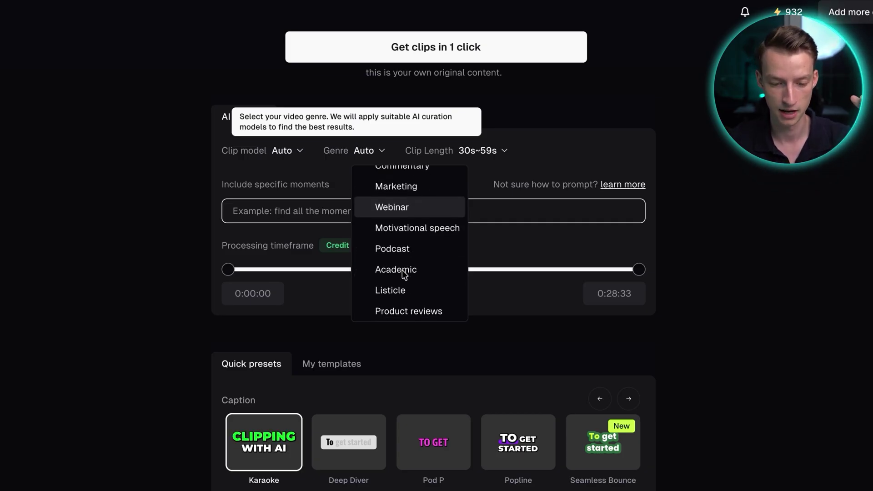
pyautogui.scroll(-3, 409, 266)
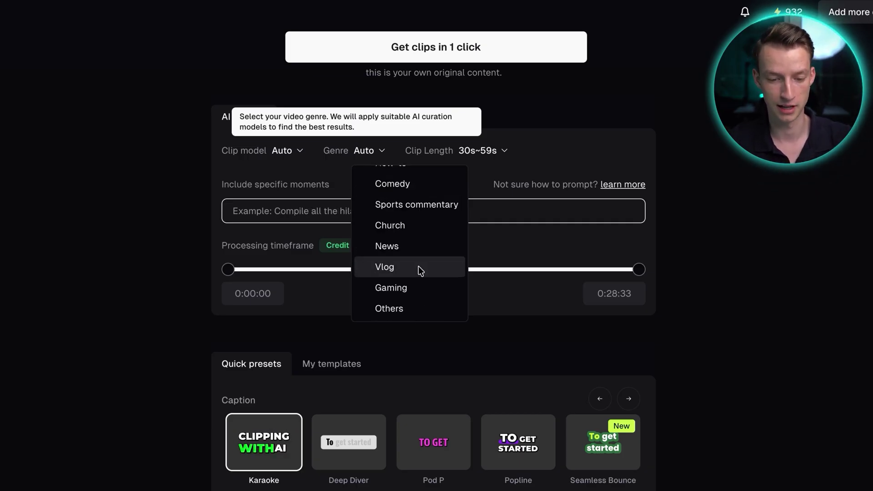
pyautogui.click(419, 268)
# Switch the clip model to ClipAnything, tag Lifestyle, and start generating clips.
pyautogui.click(290, 157)
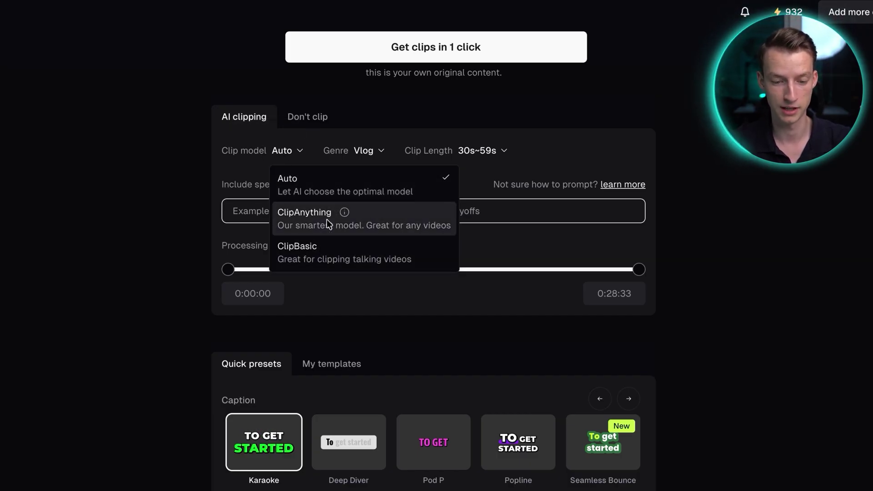
pyautogui.click(394, 214)
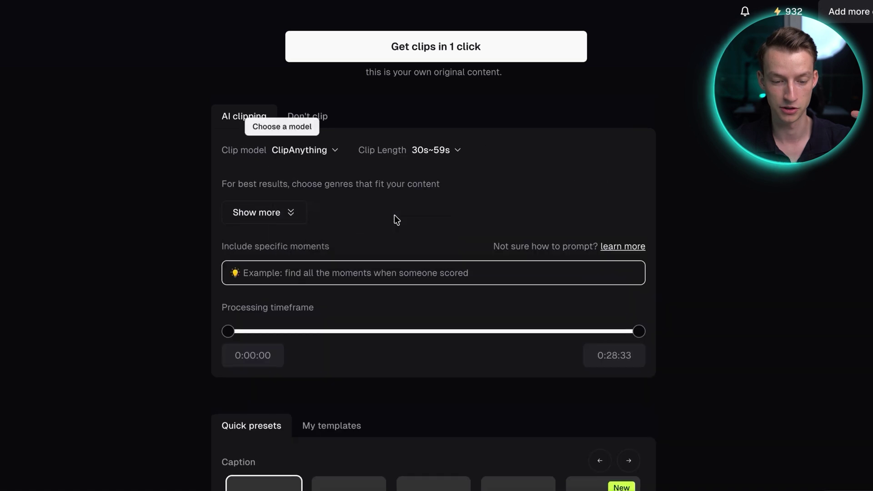
pyautogui.click(425, 198)
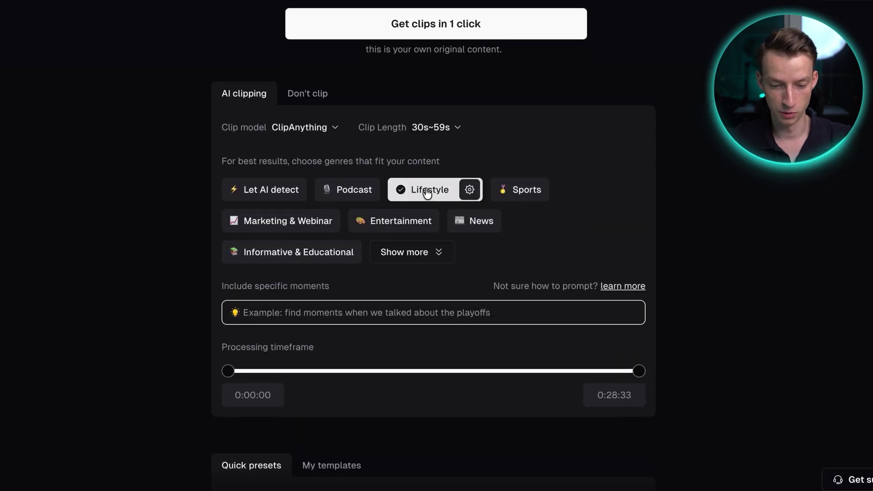
pyautogui.scroll(-3, 417, 232)
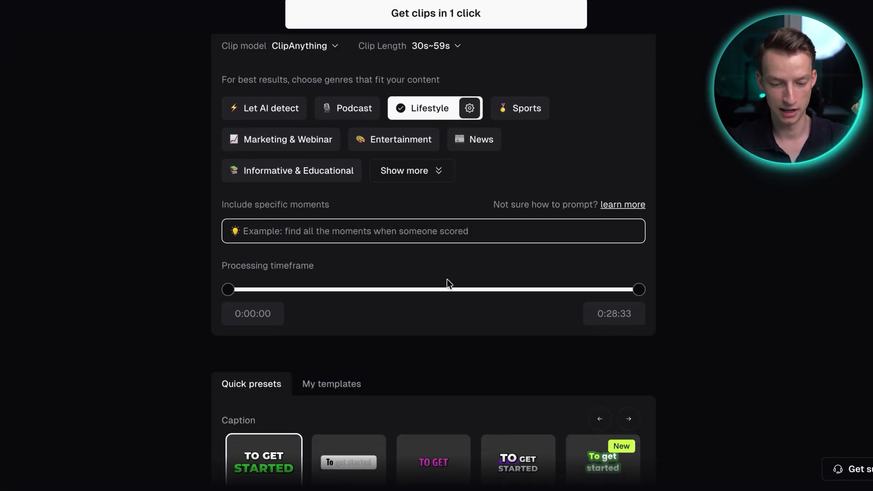
pyautogui.scroll(-5, 499, 336)
pyautogui.scroll(12, 498, 336)
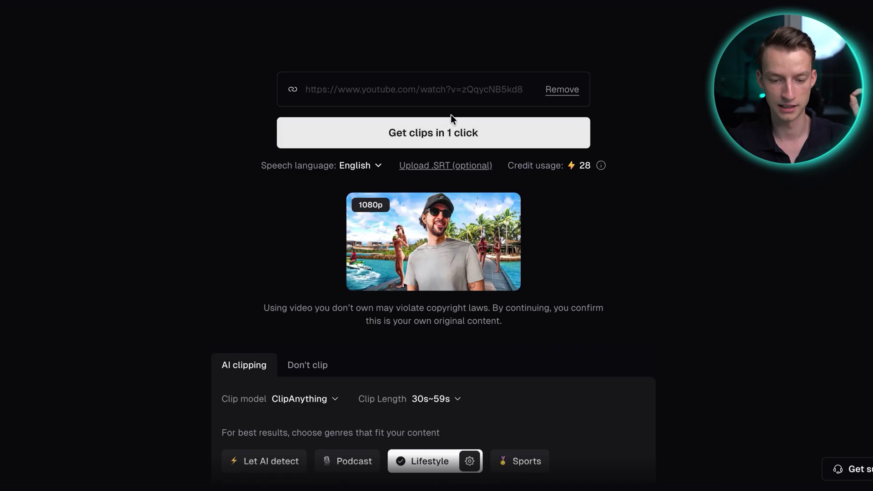
pyautogui.click(448, 142)
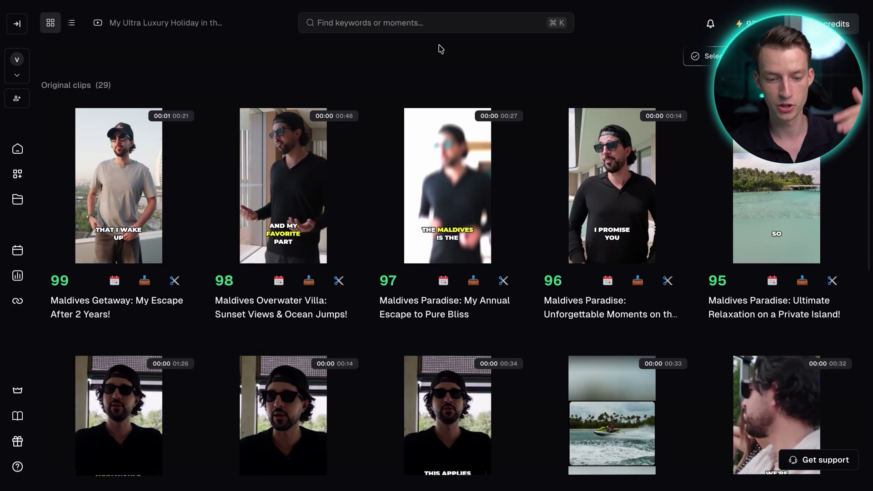
# Scroll through the 29 generated Maldives clips, scored 99 and 98 at the top, and back up.
pyautogui.scroll(-4, 772, 247)
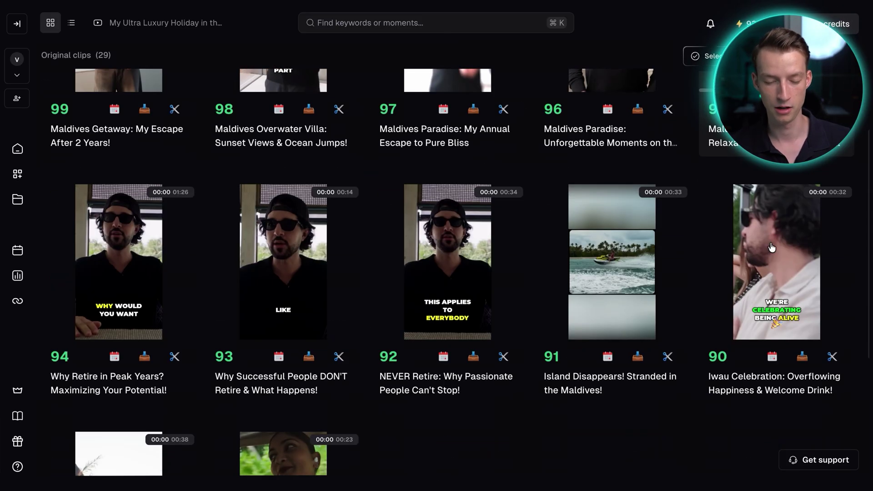
pyautogui.scroll(-5, 772, 247)
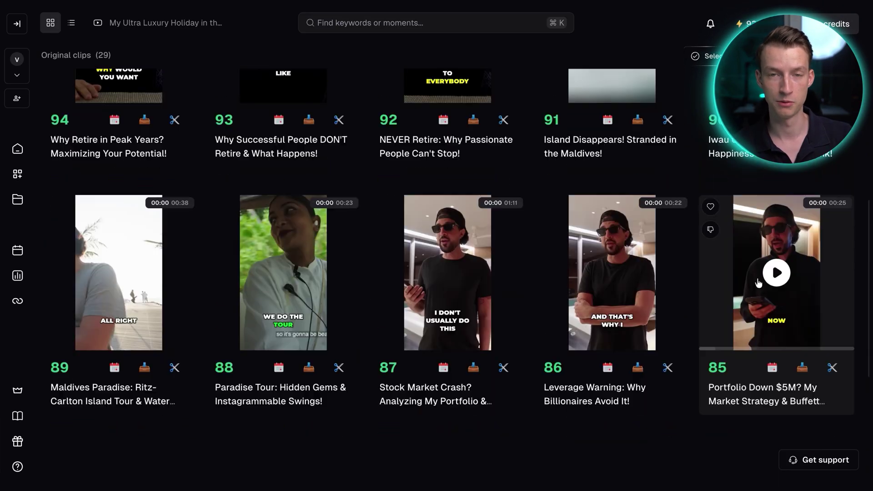
pyautogui.scroll(-8, 759, 282)
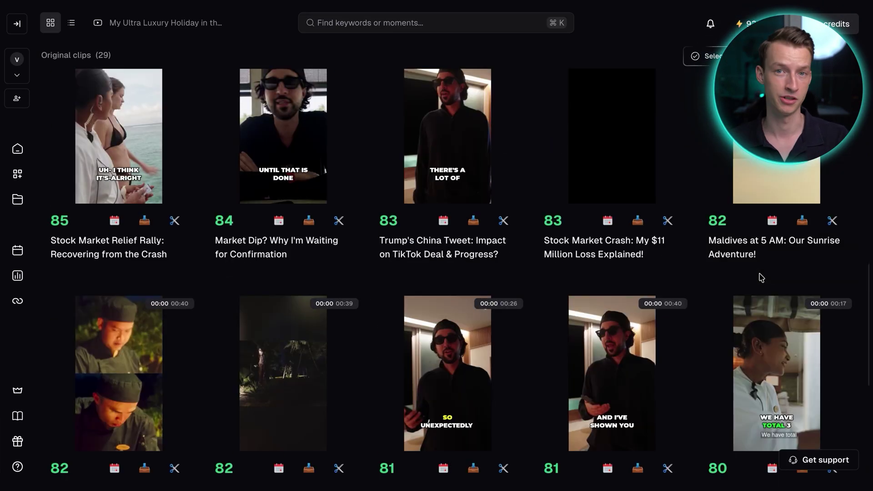
pyautogui.scroll(15, 761, 276)
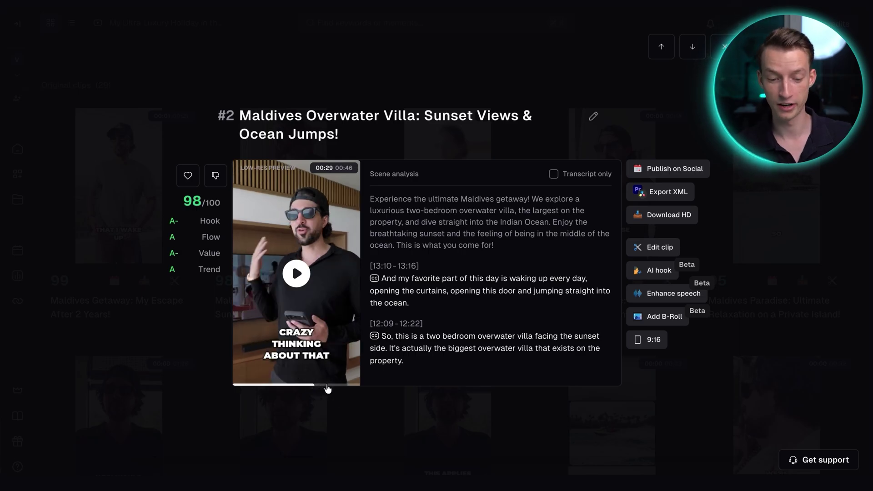
# Scrub the 98-scored Maldives Overwater Villa clip preview ahead to 00:37.
pyautogui.click(336, 386)
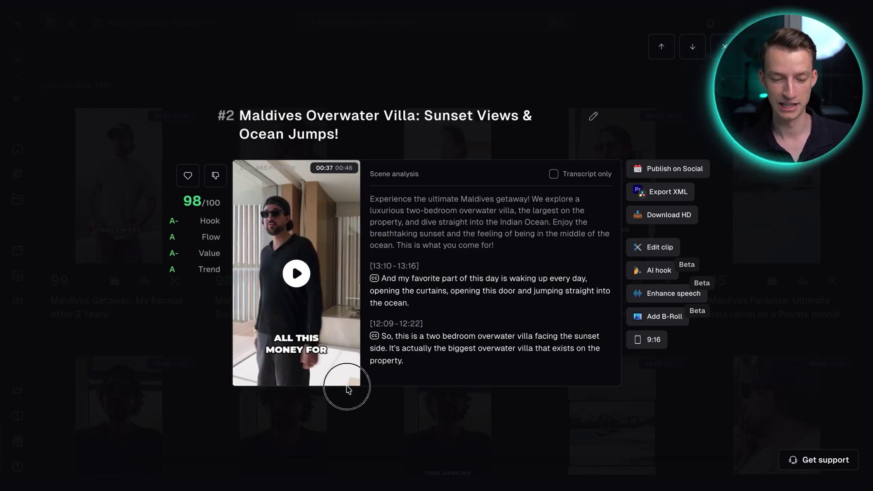
pyautogui.doubleClick(318, 240)
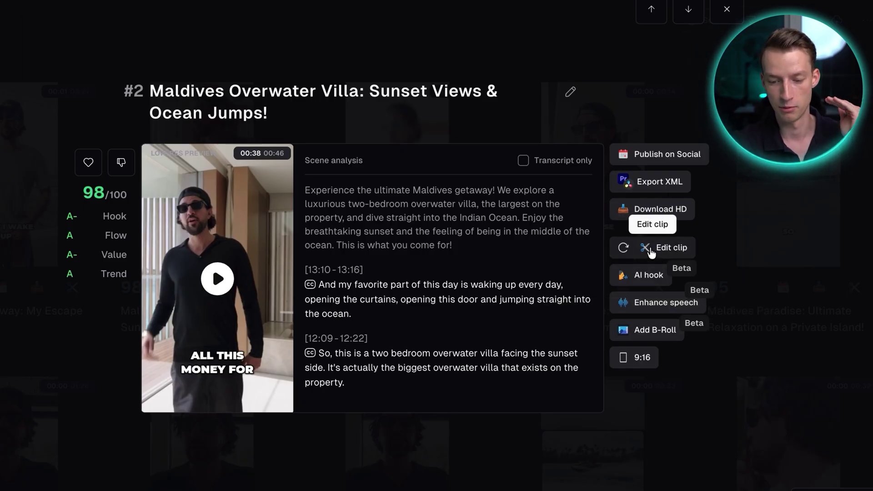
# Open the clip in the editor, skip the welcome guide, and review it around 00:09–00:14.
pyautogui.click(652, 250)
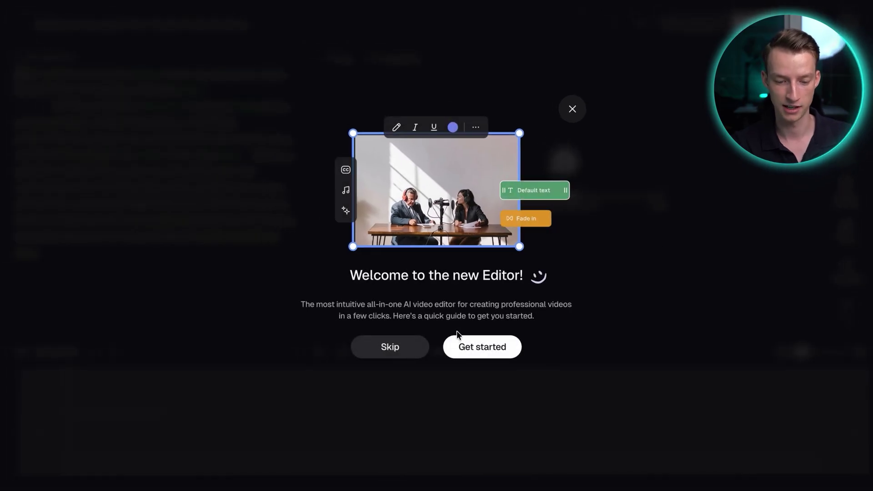
pyautogui.click(409, 346)
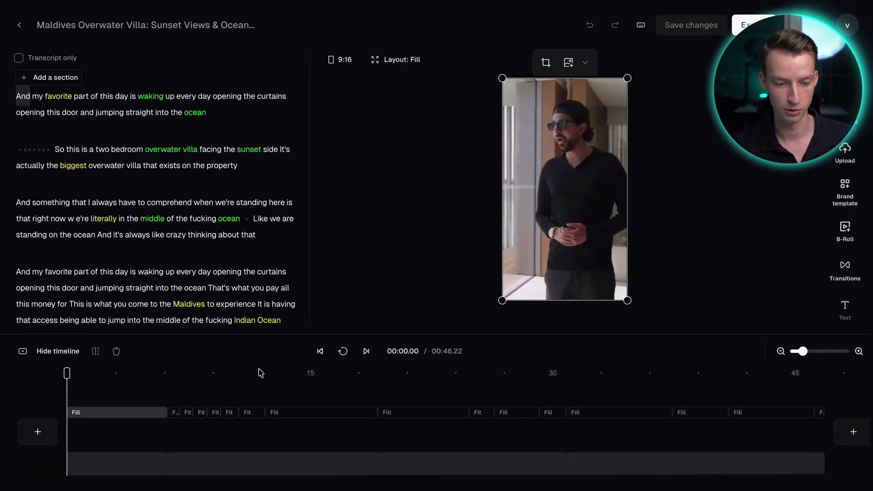
pyautogui.click(228, 387)
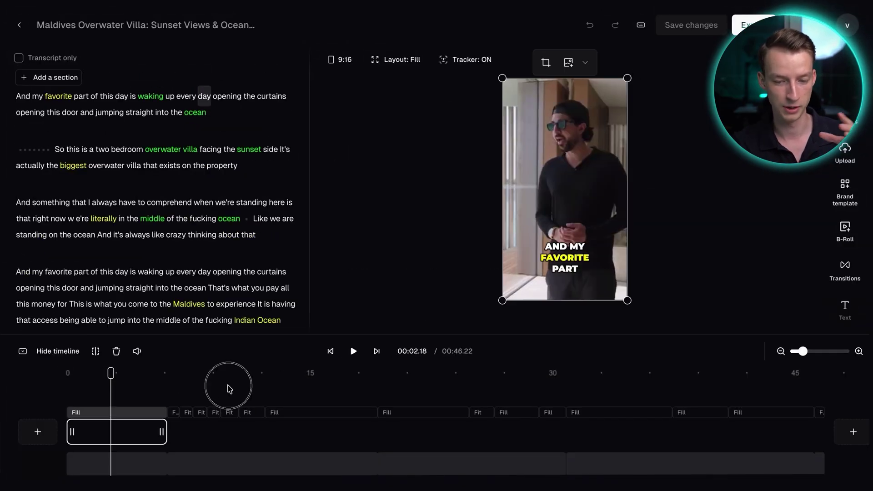
pyautogui.click(296, 373)
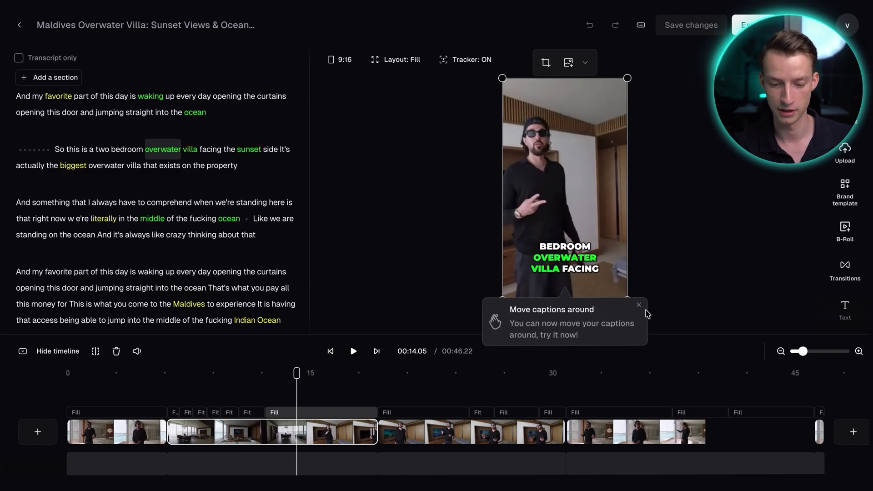
pyautogui.click(639, 304)
# Step playback through 00:31 and 00:37 to 00:43, then export the clip as an HD download.
pyautogui.click(437, 373)
pyautogui.click(516, 373)
pyautogui.click(573, 373)
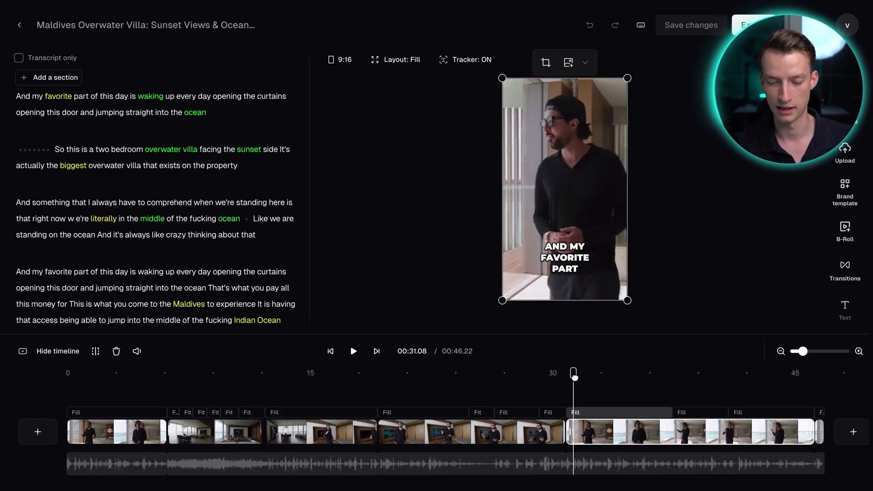
pyautogui.click(674, 374)
pyautogui.click(734, 372)
pyautogui.click(771, 374)
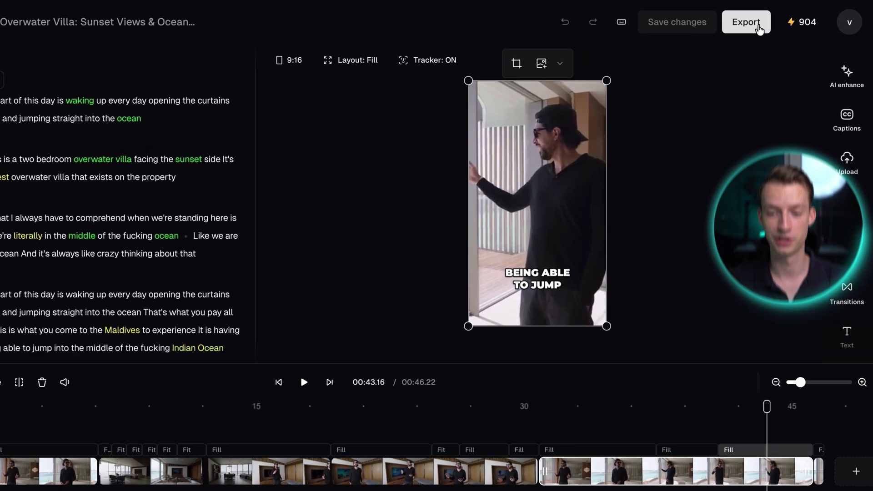
pyautogui.click(758, 27)
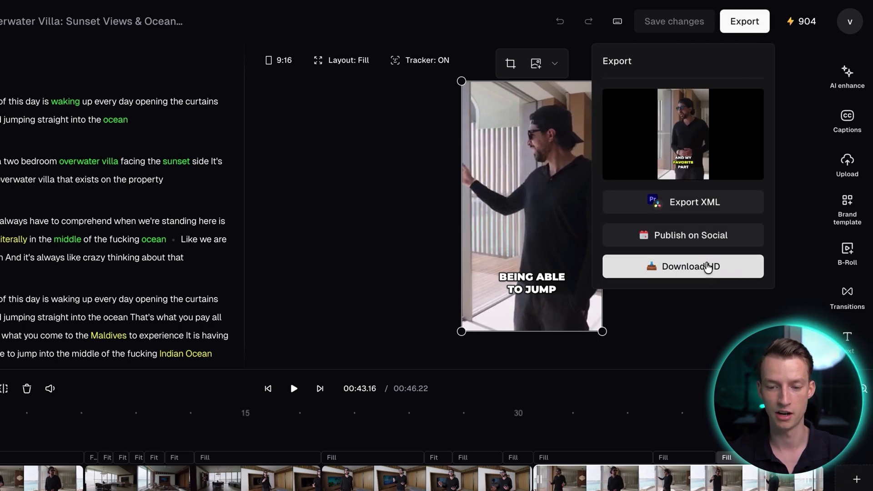
pyautogui.click(706, 272)
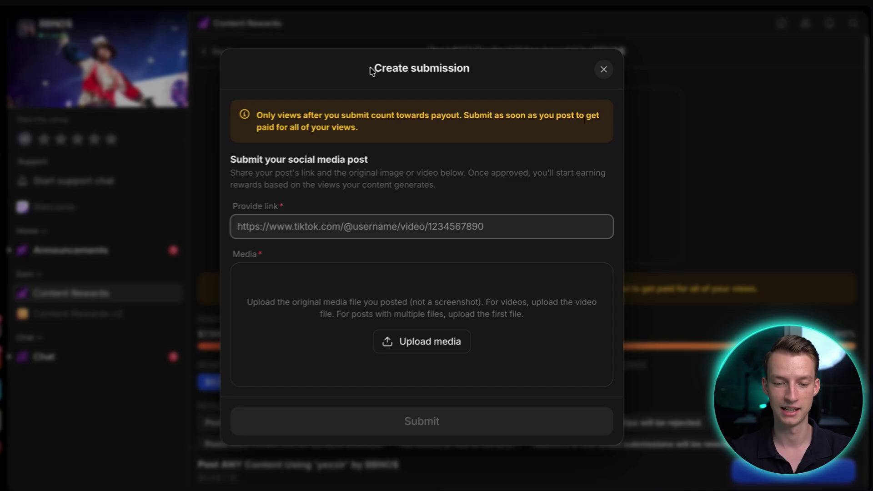
# Return to Whop's Create submission dialog requesting the post link and media file.
pyautogui.moveTo(374, 68); pyautogui.dragTo(508, 76)
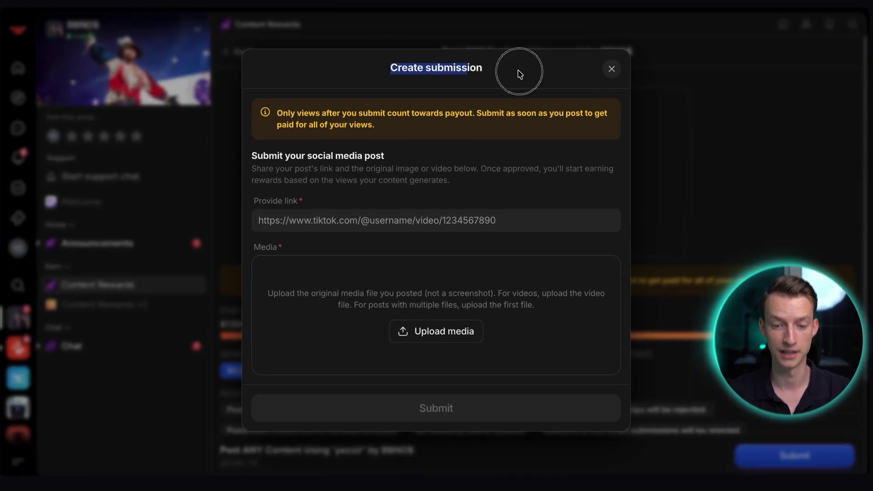
pyautogui.click(519, 73)
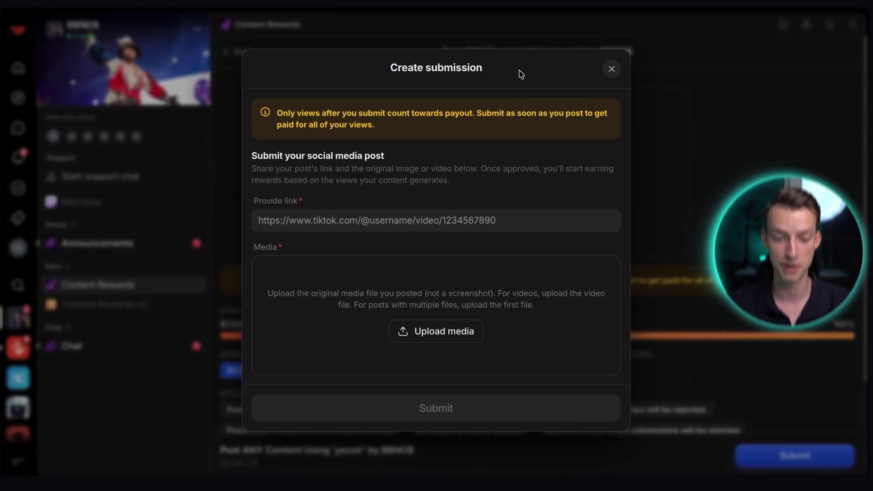